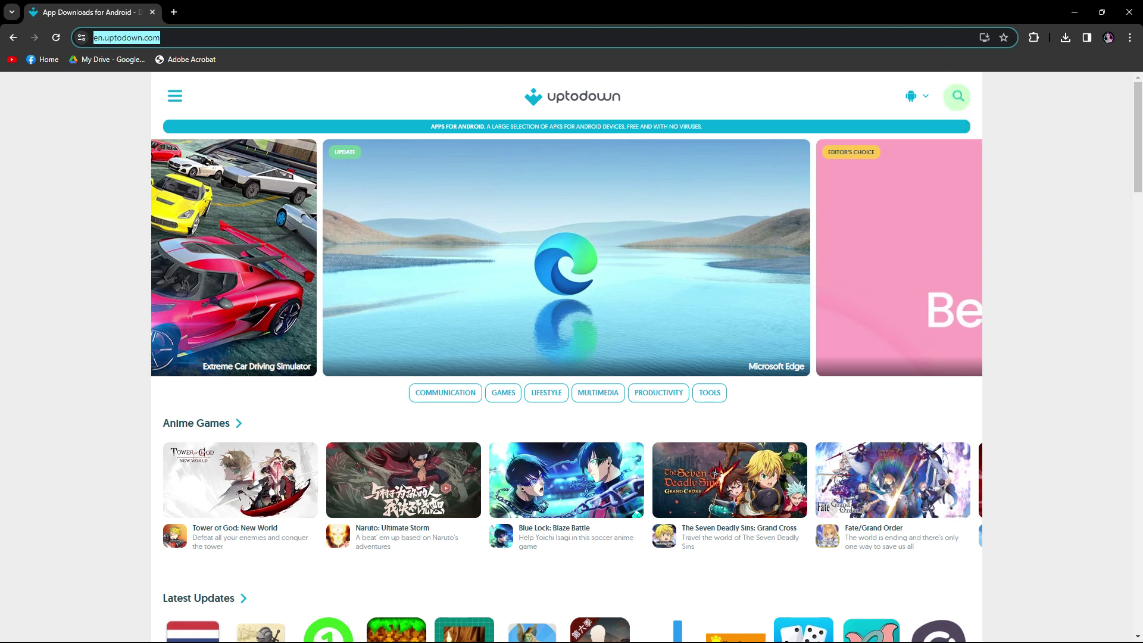
Start a site search on the Uptodown home page for WHATSAPP
click(958, 96)
text(WHATSAPP)
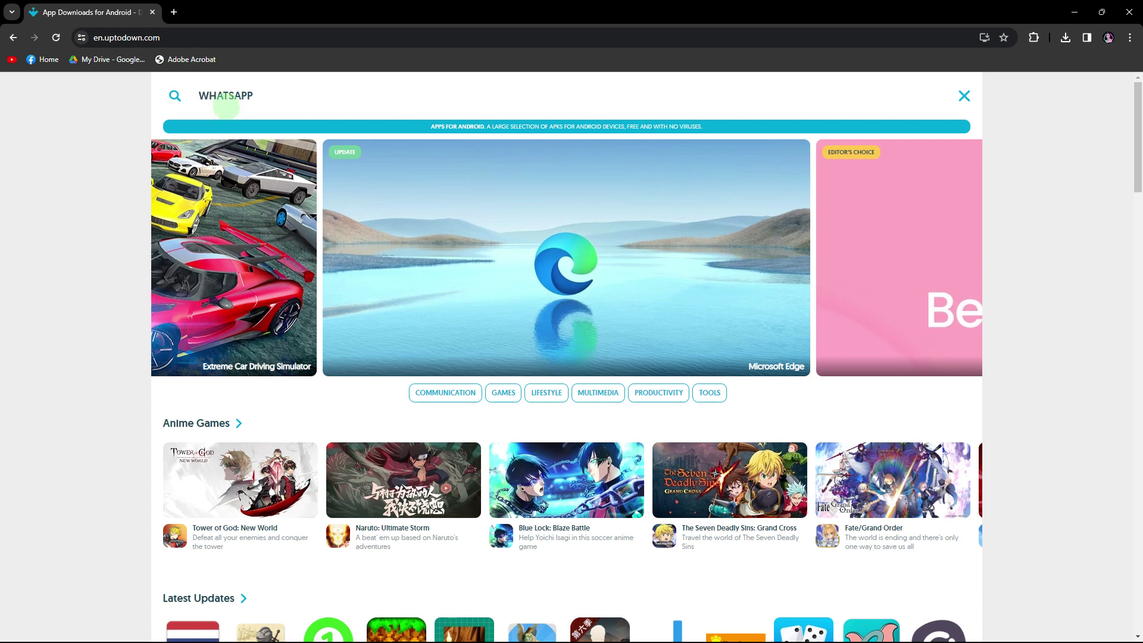
Run the WHATSAPP search and go to the WhatsApp Messenger Android download page
key(Return)
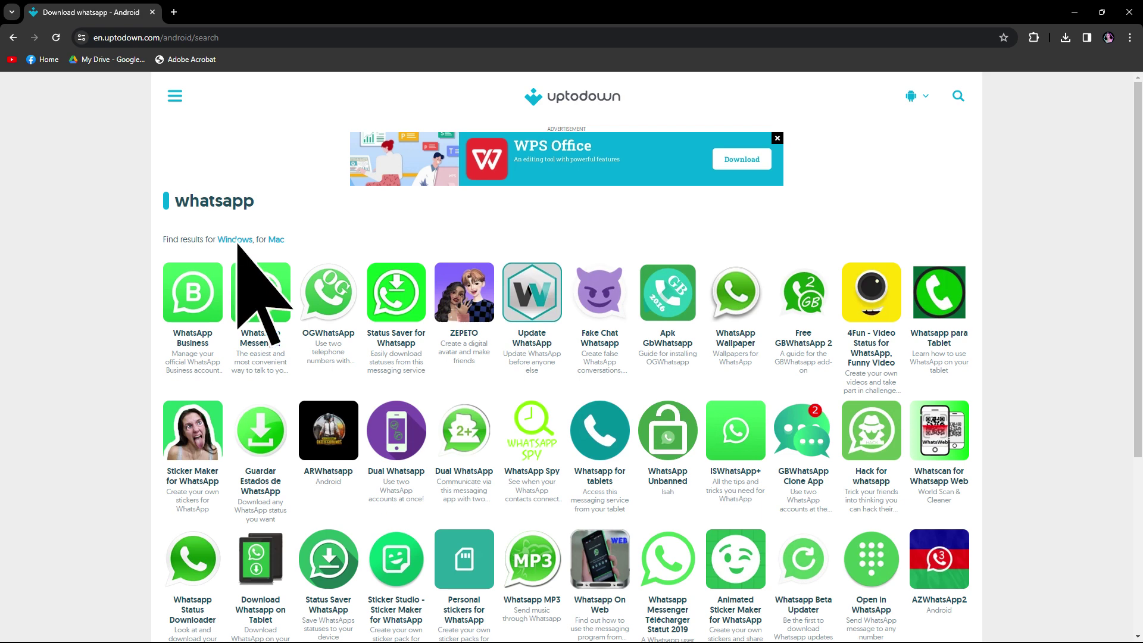
click(260, 292)
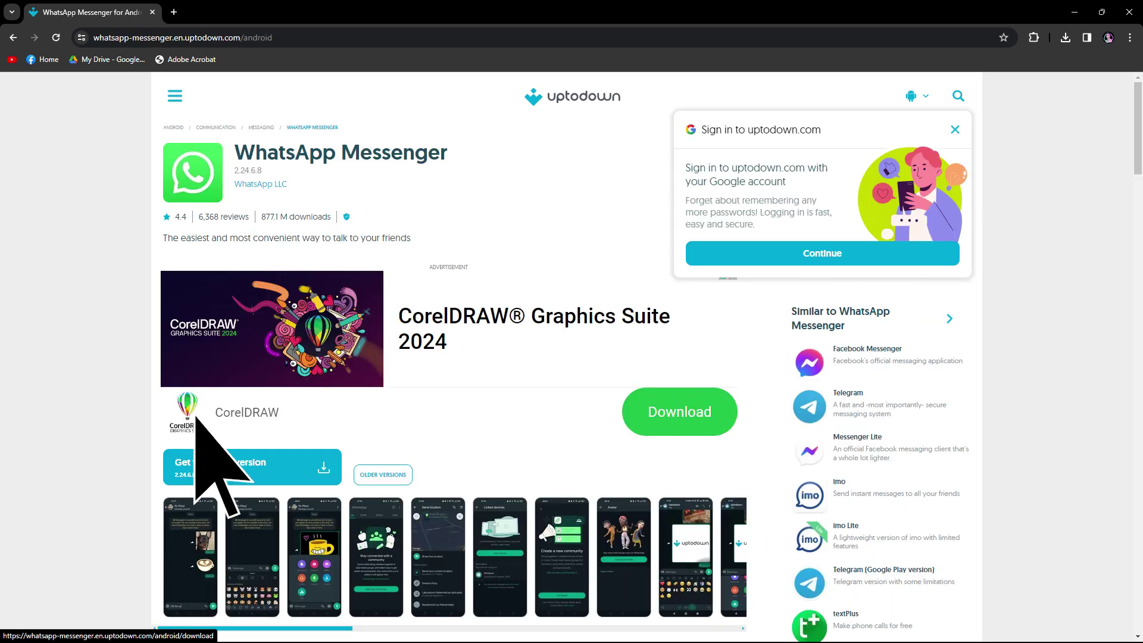